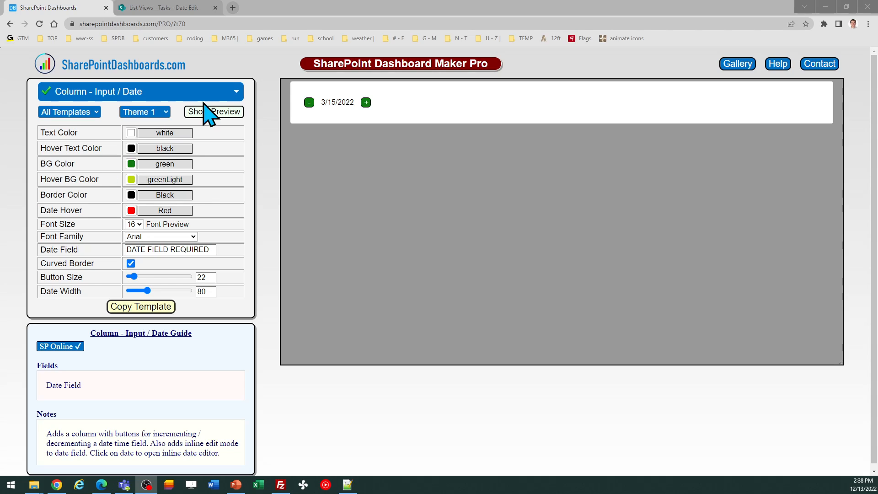
Open the Task item's edit form in the SharePoint Tasks list and close it again without changes
left_click(180, 9)
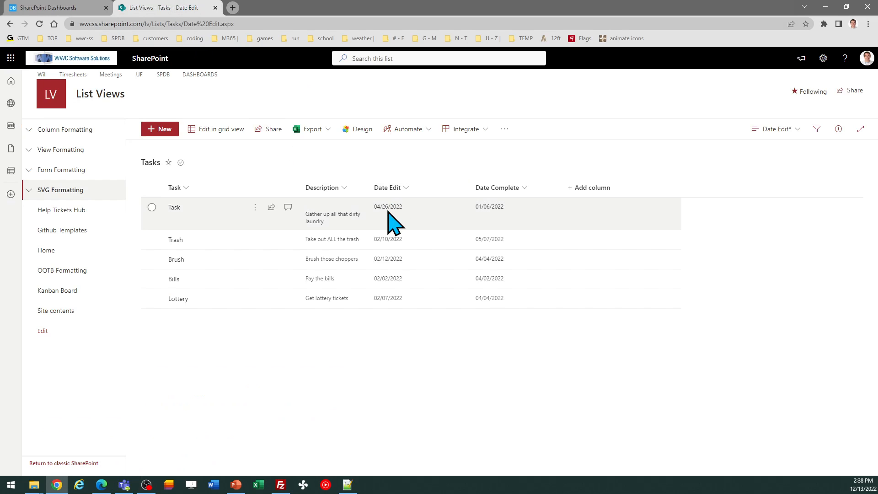
left_click(151, 207)
left_click(201, 128)
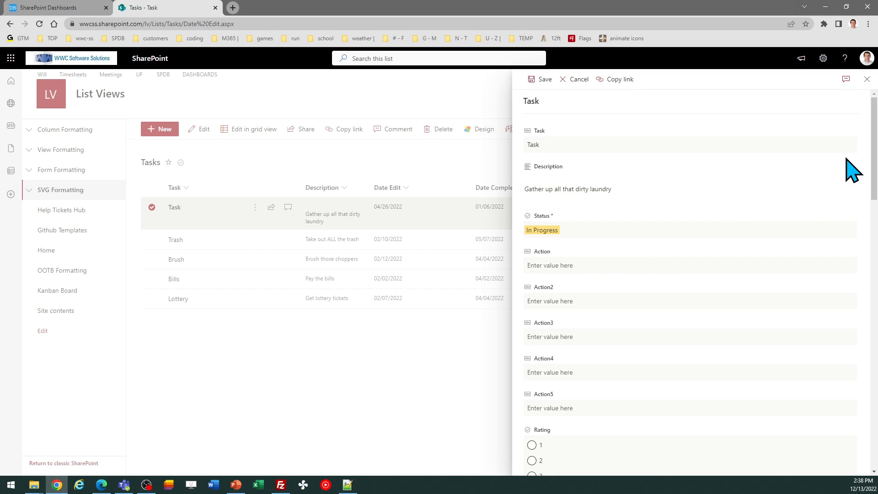
left_click(866, 79)
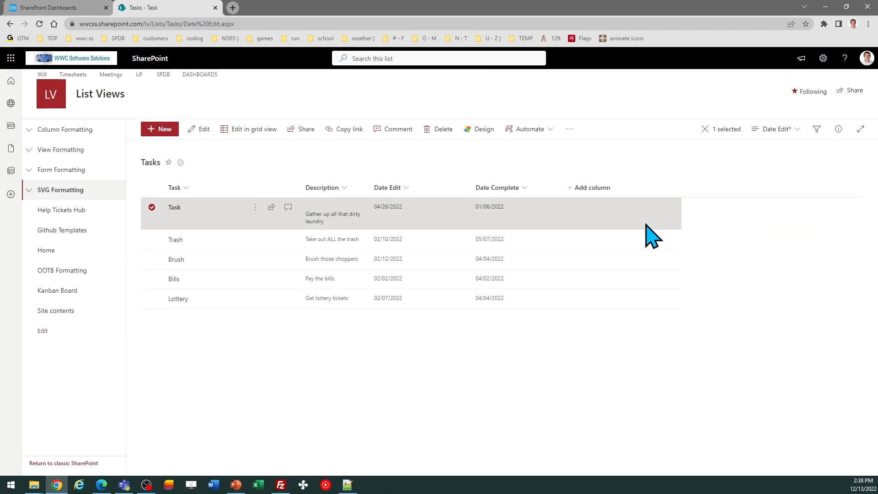
left_click(152, 207)
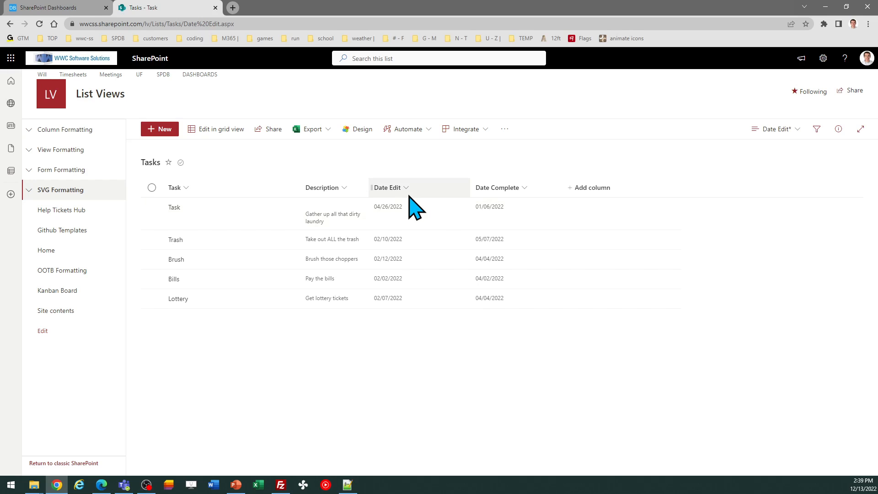
Set the template's date field to Date Edit and its date width to 100
left_click(58, 8)
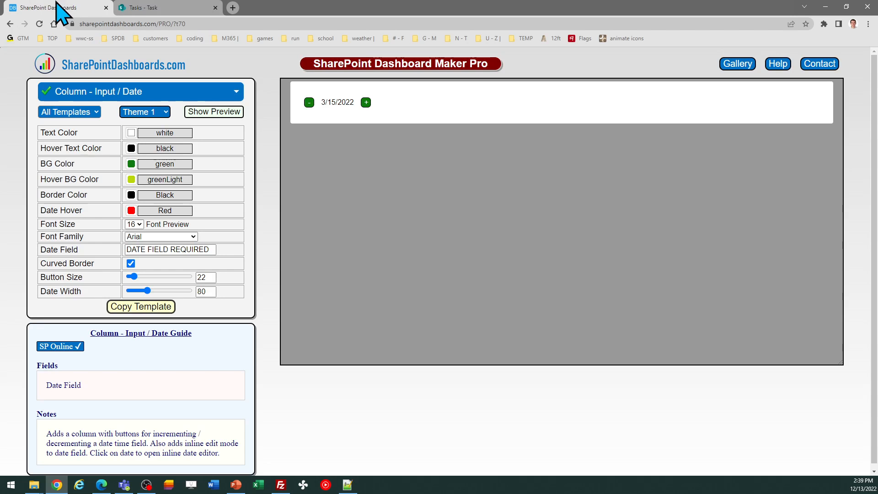
triple_click(208, 249)
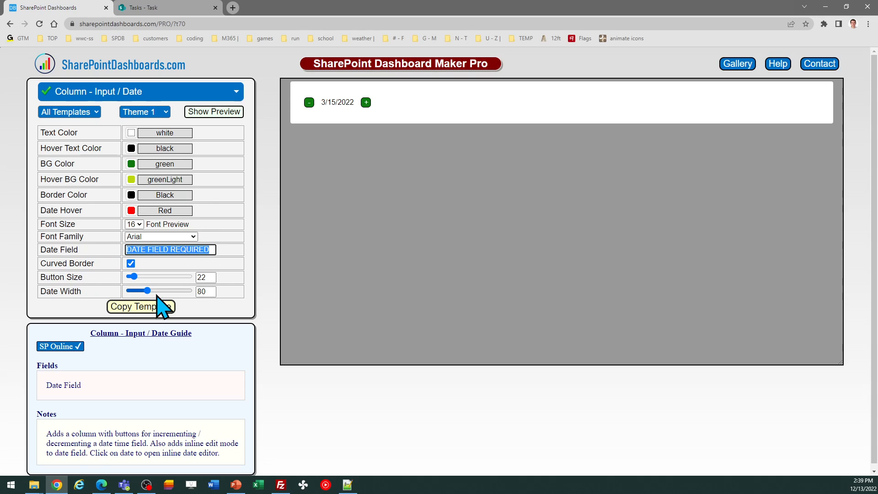
type("Date Edit")
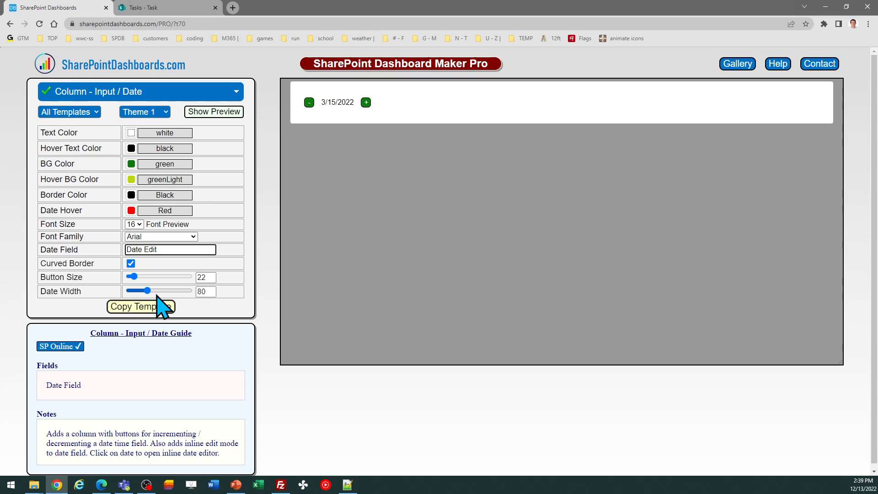
double_click(202, 291)
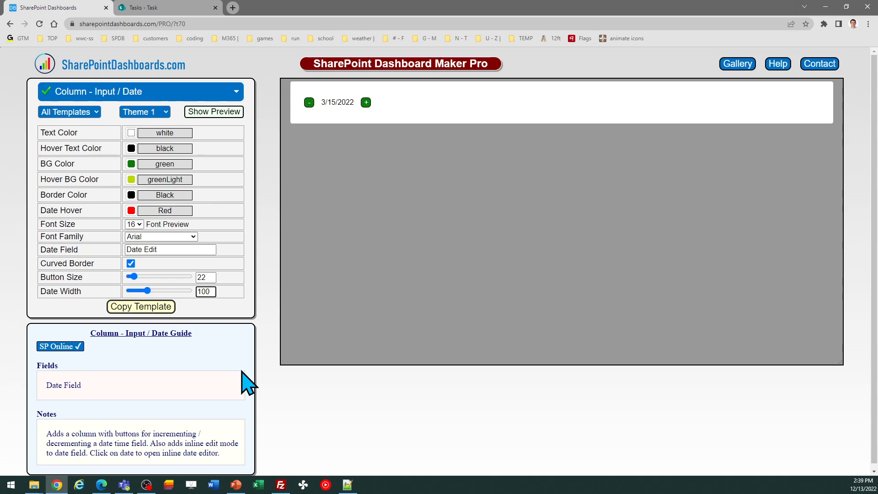
key("BackSpace")
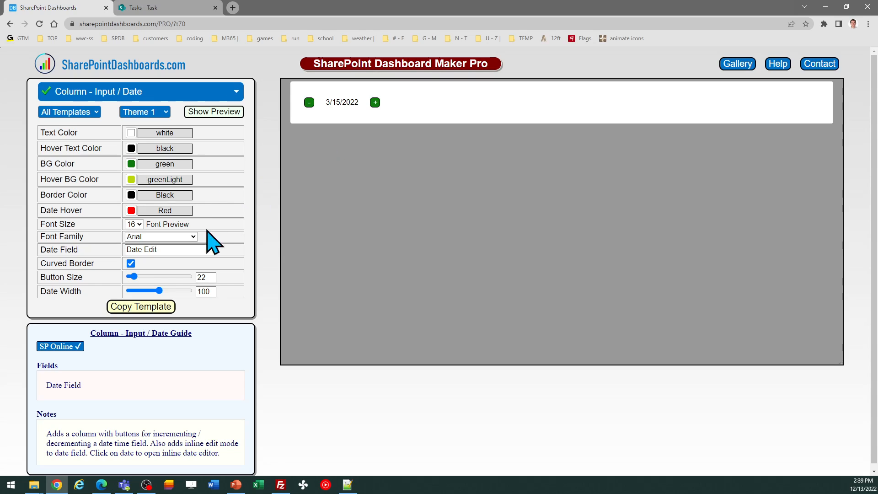
Copy the template and apply it as the Date Edit column's advanced JSON formatting, then save
left_click(146, 305)
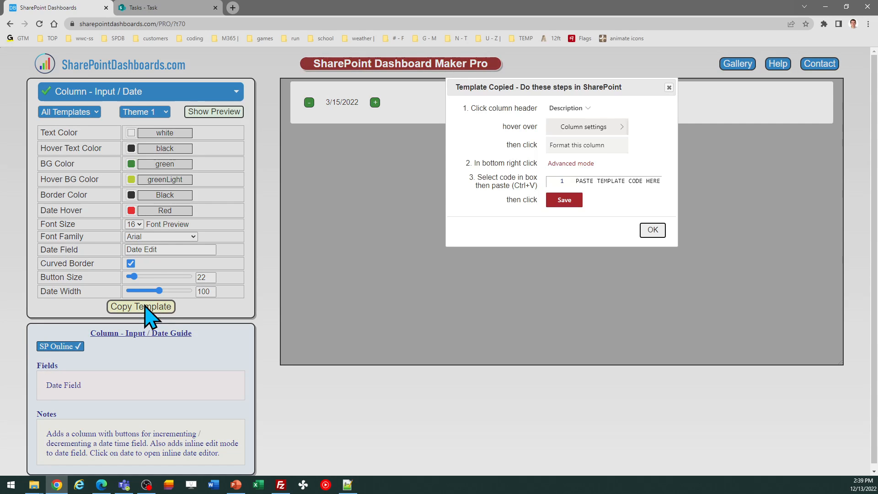
left_click(652, 230)
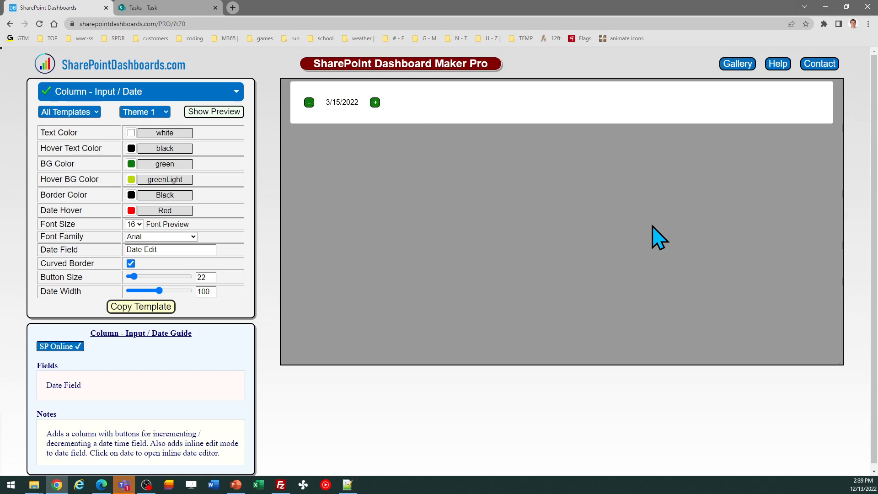
left_click(177, 6)
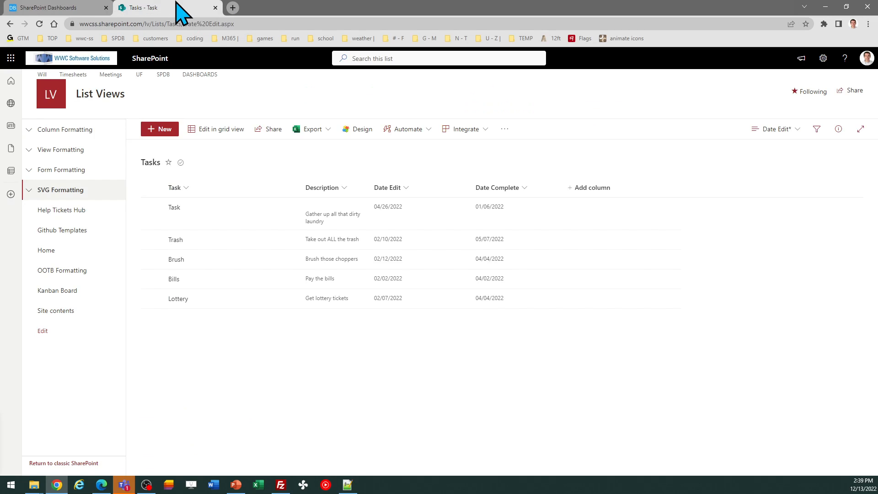
left_click(407, 188)
mouse_move(424, 273)
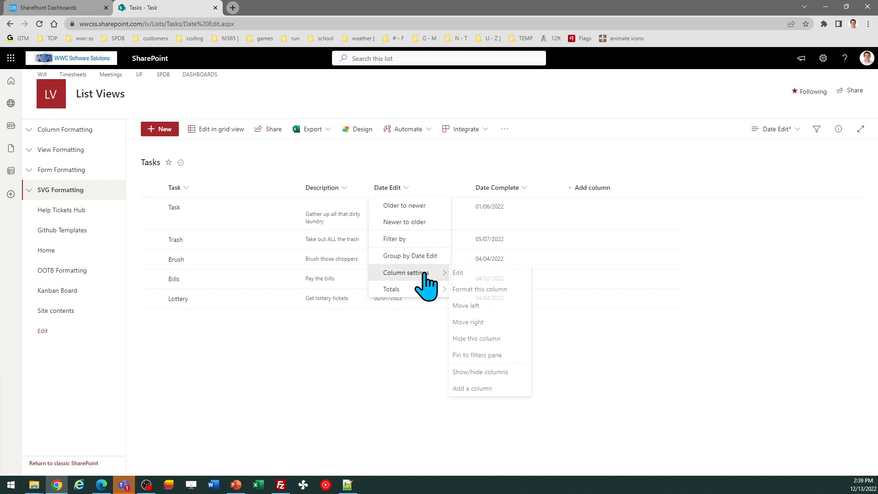
left_click(473, 289)
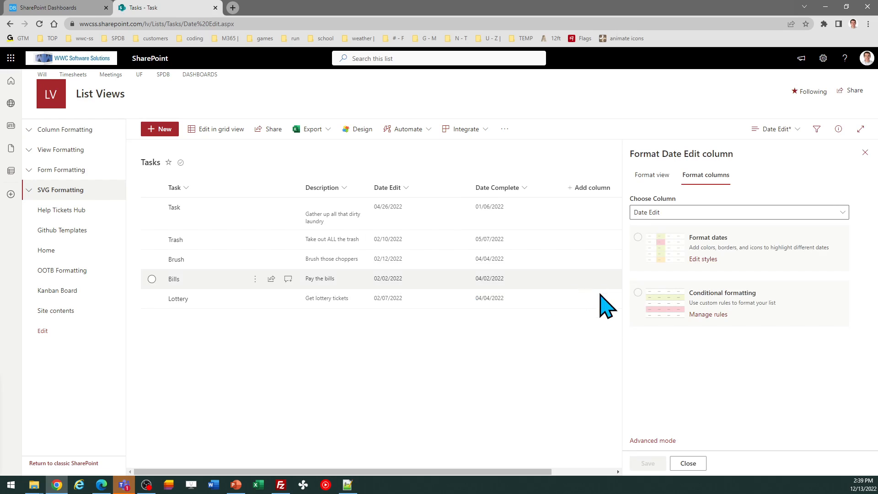
left_click(672, 442)
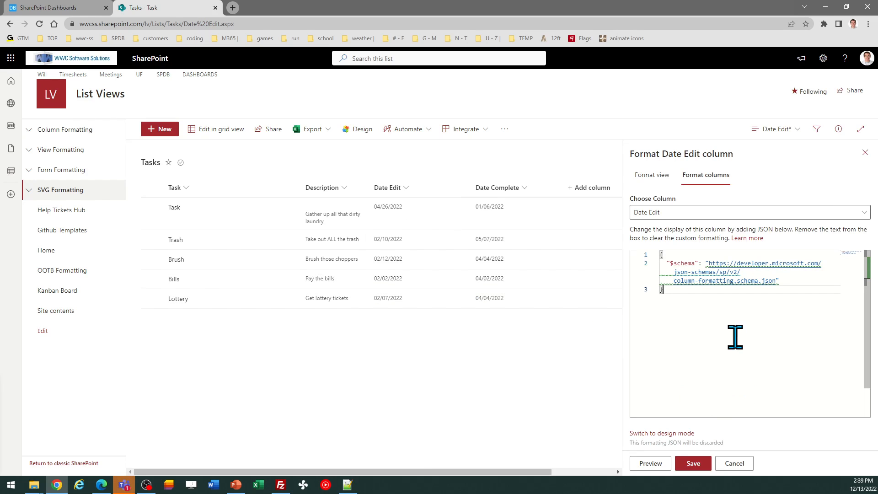
key("ctrl+a")
key("ctrl+v")
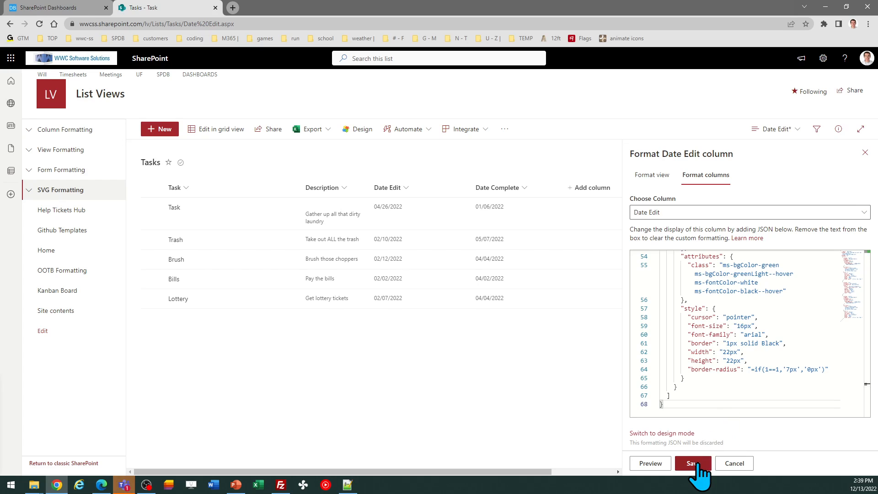
left_click(693, 463)
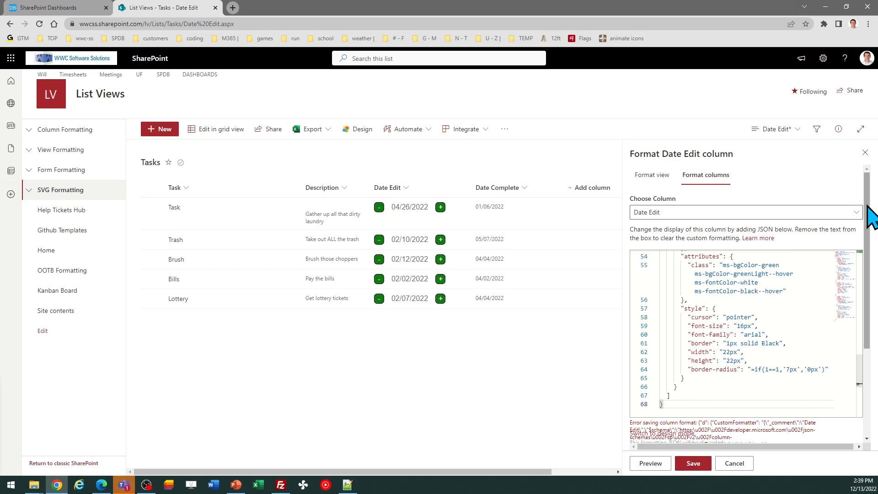
left_click(865, 152)
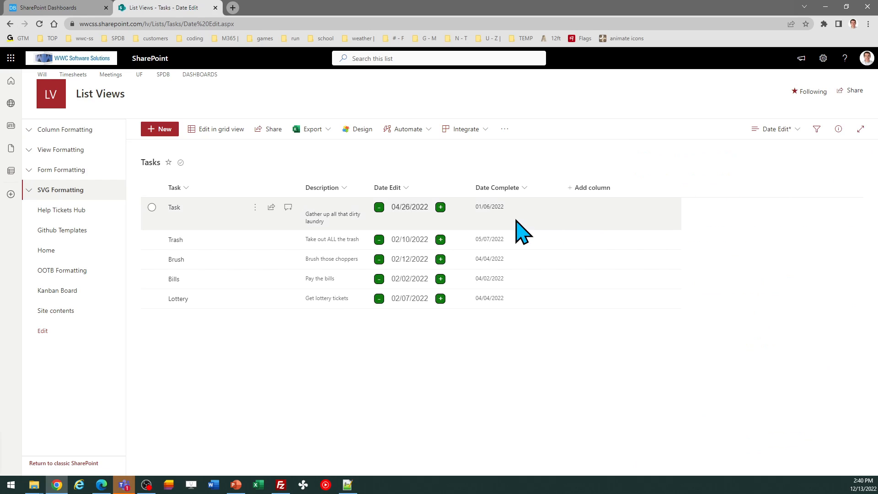
Increase the Task item's Date Edit date to 04/28/2022 with its plus control
left_click(440, 207)
left_click(440, 208)
left_click(440, 207)
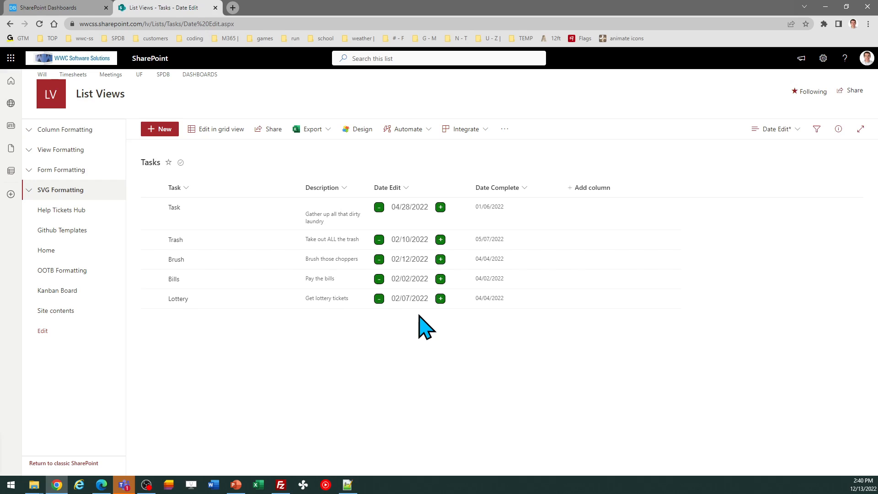
Set the Task item's Date Edit to June 16, 2022 through the inline date picker
left_click(413, 208)
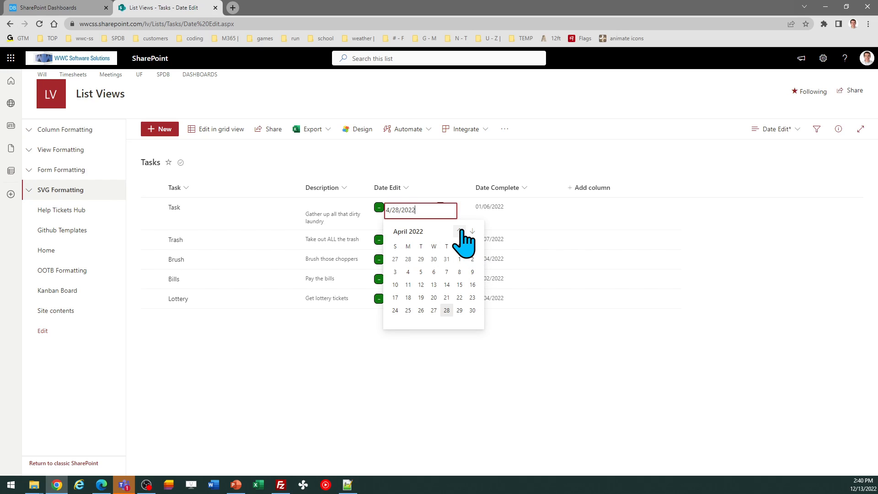
left_click(460, 231)
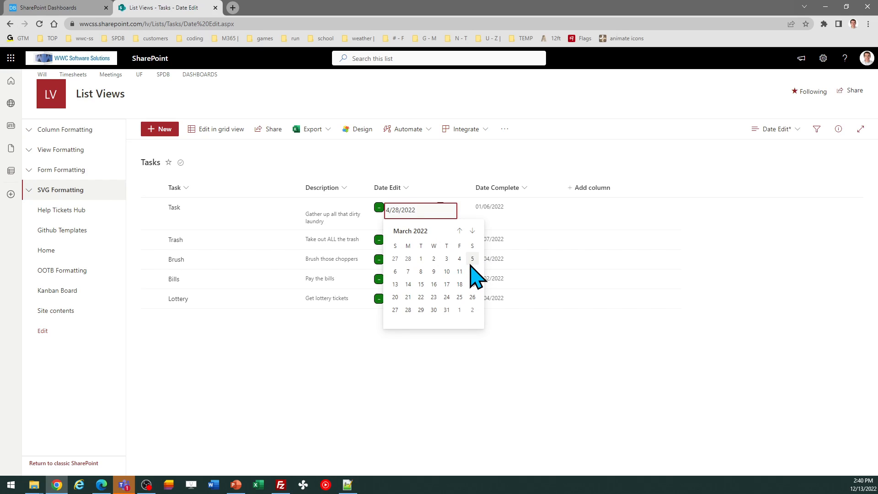
left_click(472, 231)
left_click(472, 230)
left_click(472, 230)
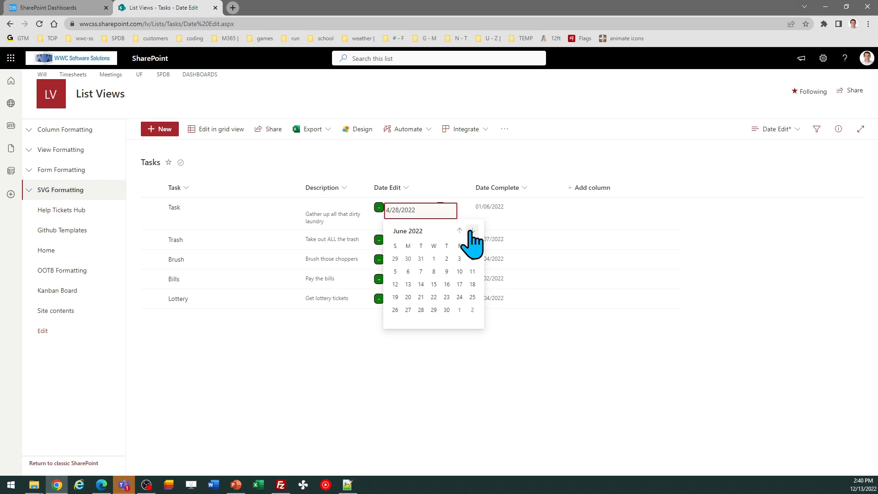
left_click(447, 284)
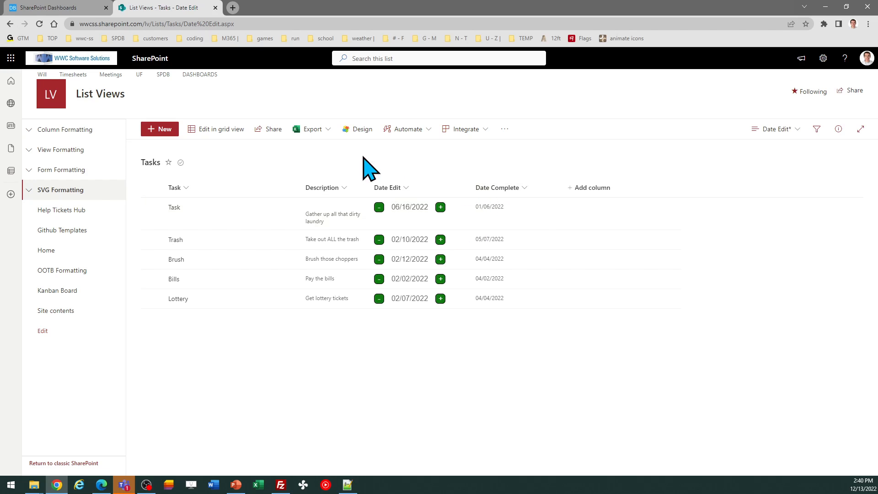
Disable the curved border and set the button size to 30 and the font size to 18
left_click(68, 14)
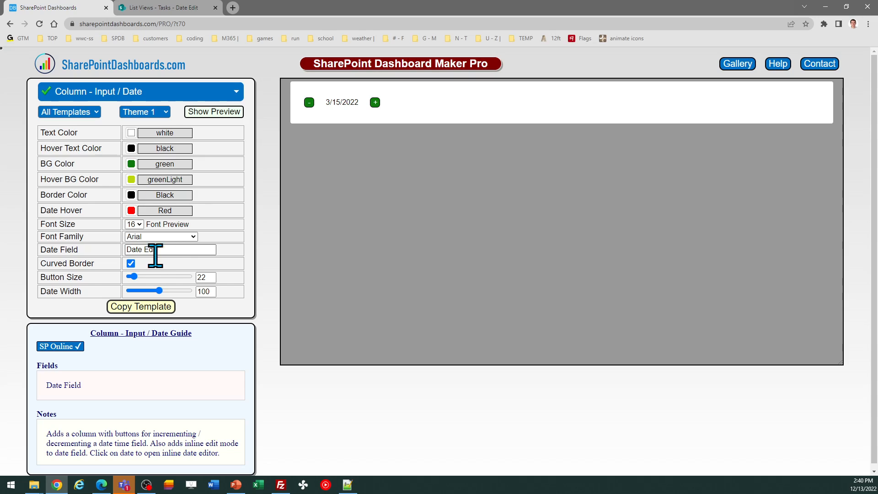
left_click(132, 265)
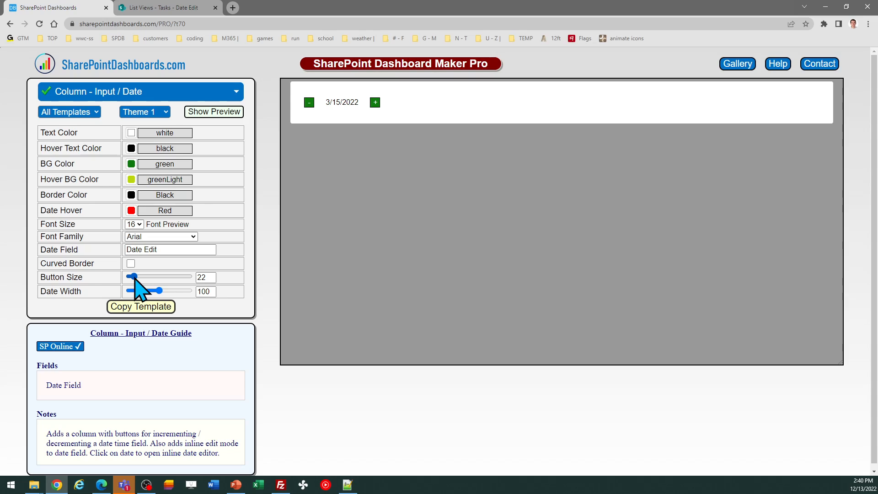
double_click(203, 278)
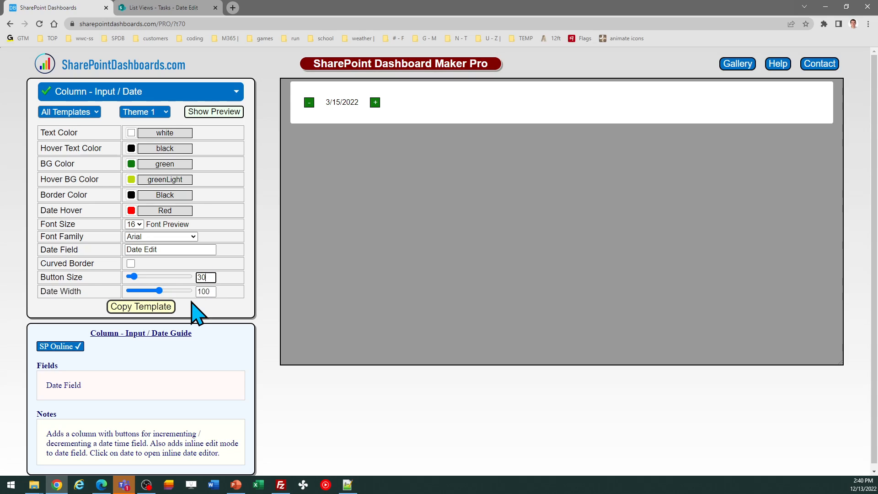
key("Tab")
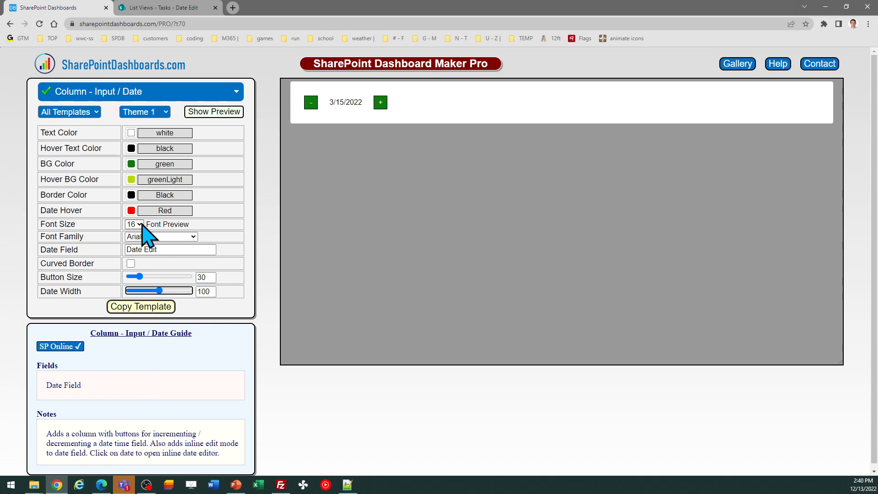
left_click(136, 224)
left_click(140, 280)
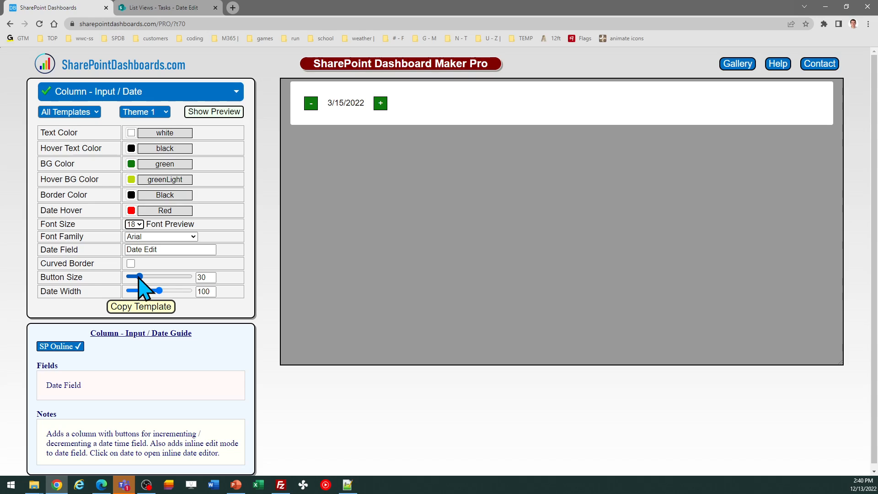
double_click(203, 291)
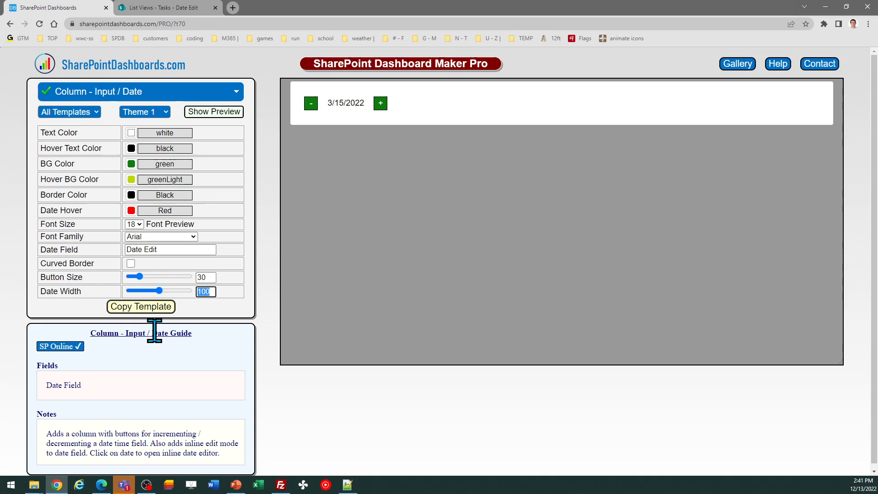
left_click(138, 306)
left_click(653, 230)
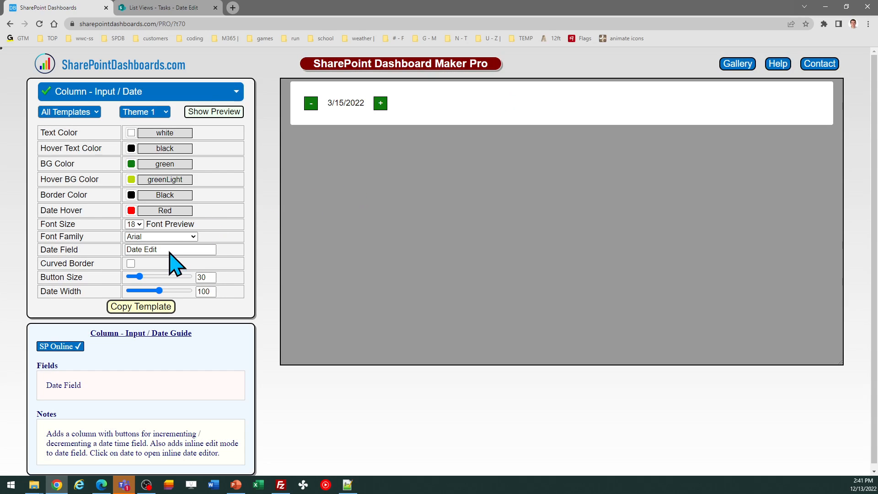
left_click(169, 7)
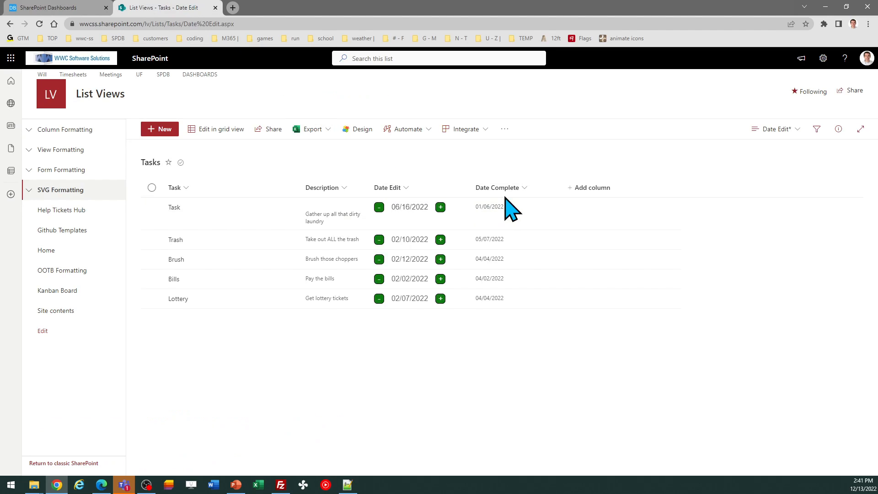
left_click(44, 7)
Change the template's date field to Date Complete and copy the template
left_click(174, 249)
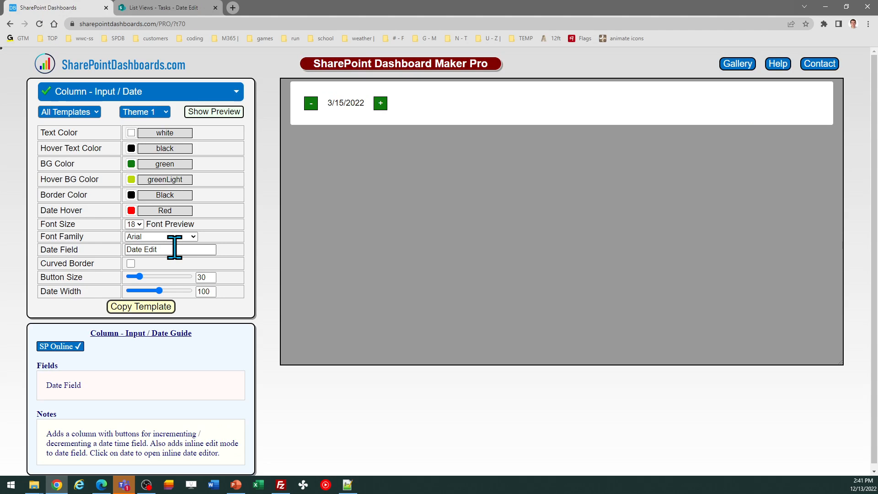
key("BackSpace")
key("BackSpace")
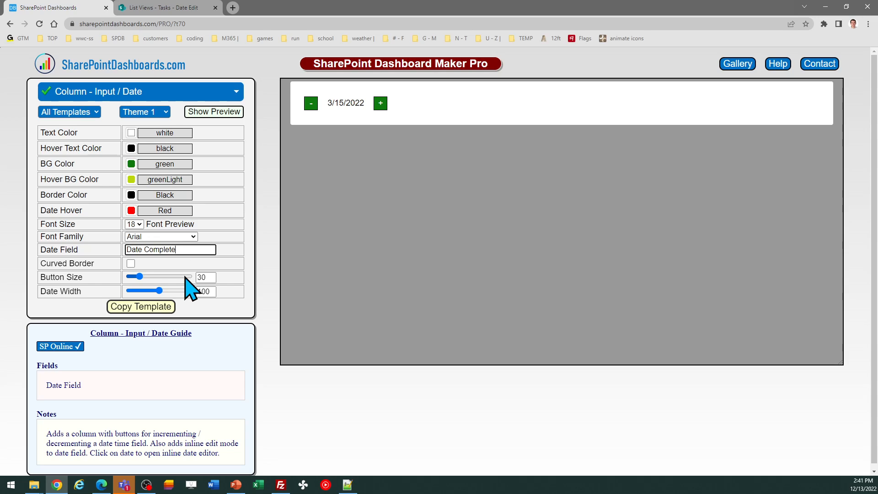
left_click(159, 305)
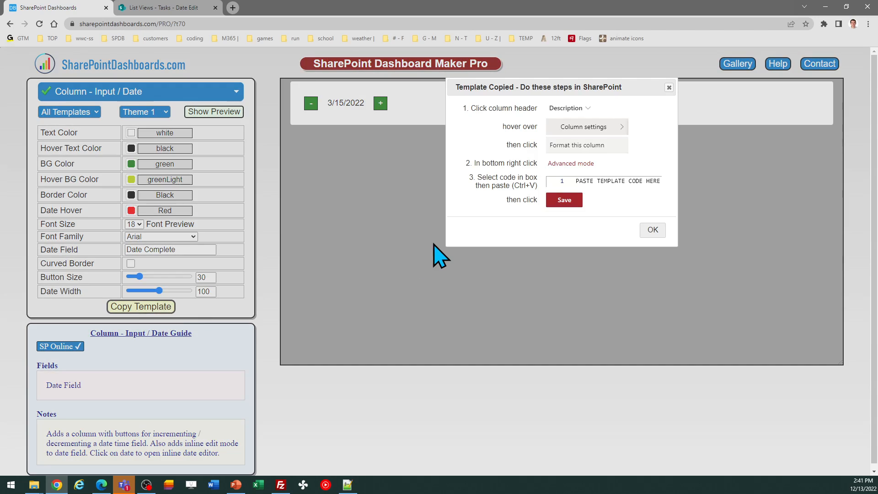
left_click(652, 230)
left_click(208, 8)
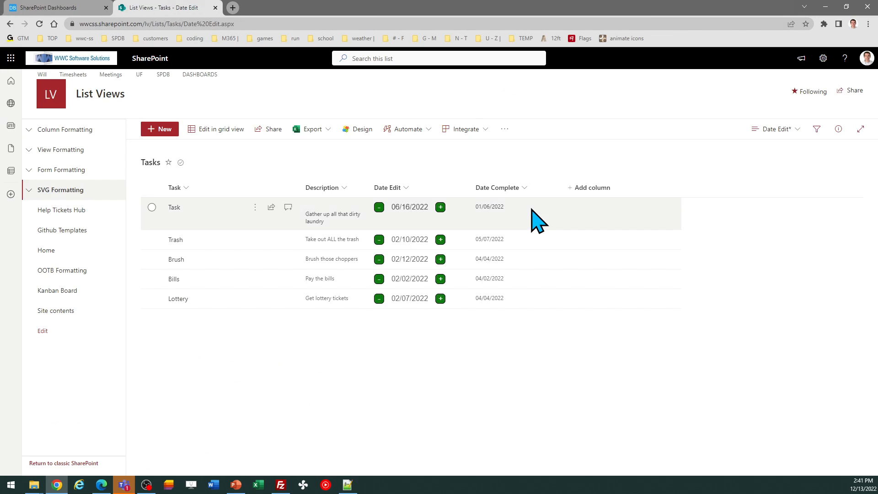
Apply the copied JSON as the Date Complete column's advanced formatting and save it
left_click(524, 187)
mouse_move(532, 288)
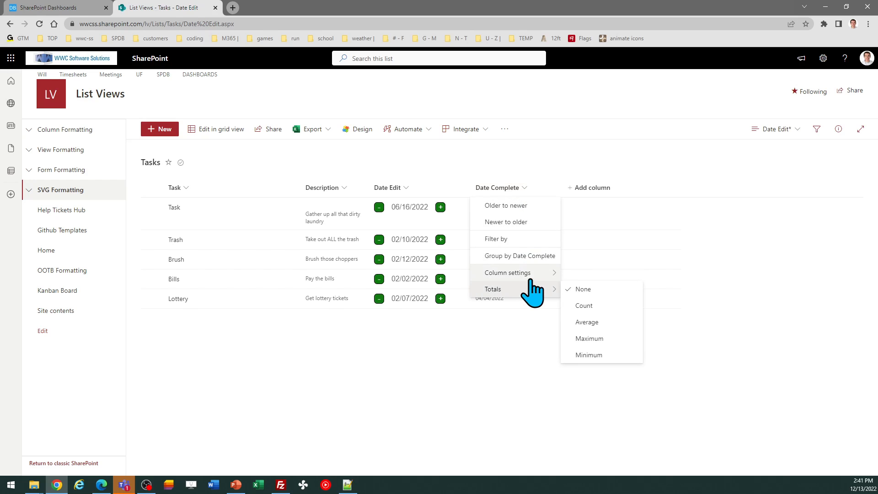
mouse_move(534, 272)
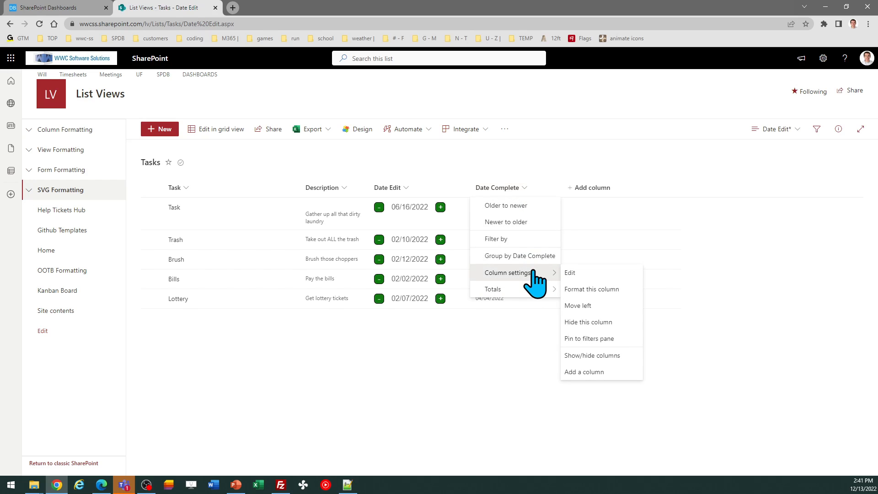
left_click(591, 289)
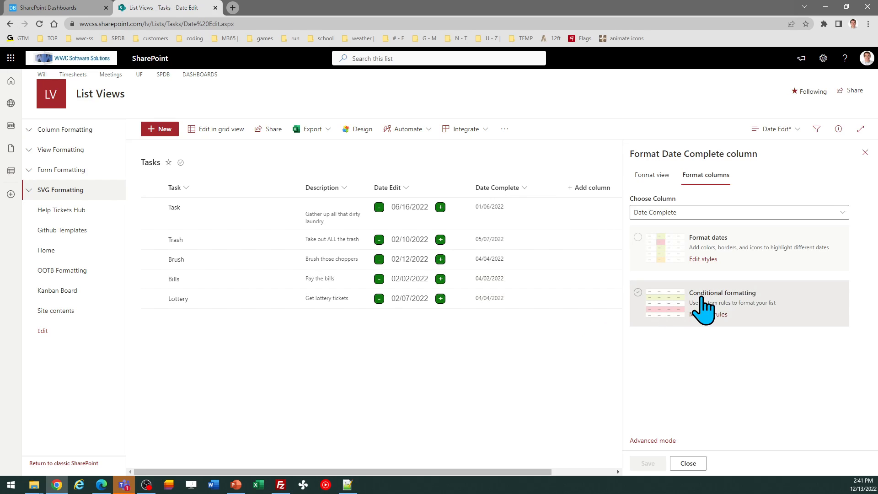
left_click(653, 441)
left_click(717, 333)
key("ctrl+a")
key("ctrl+v")
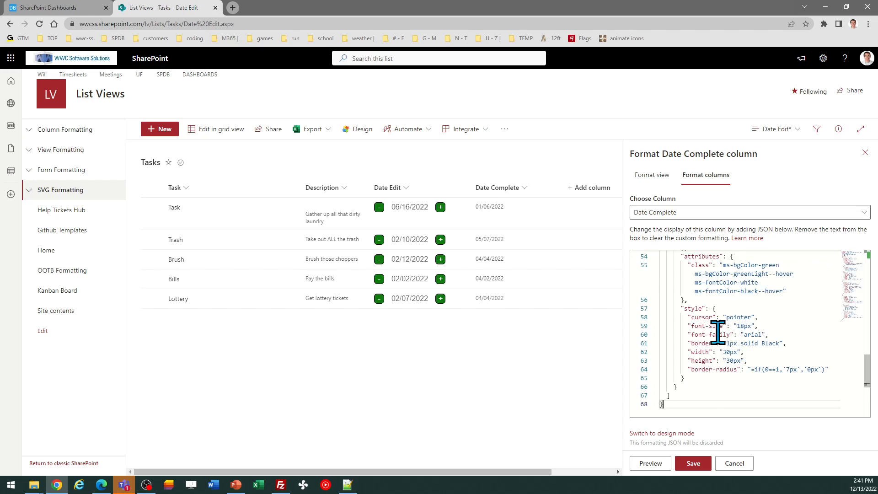
left_click(693, 463)
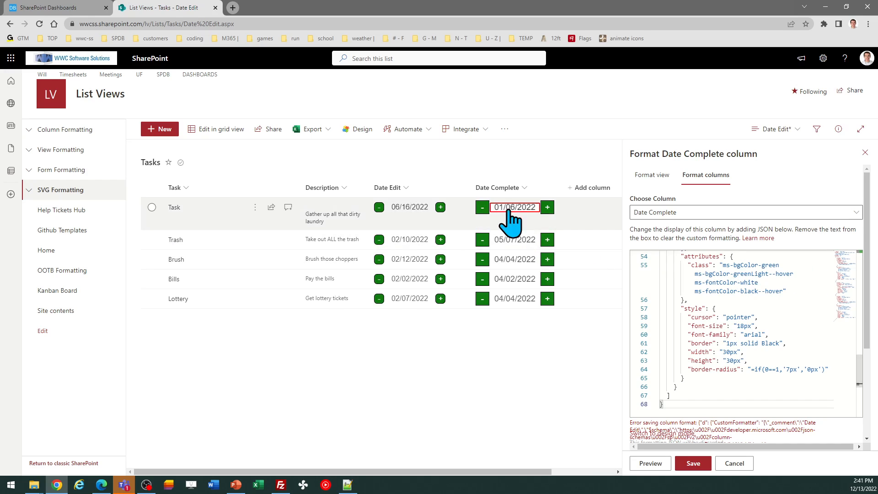
left_click(864, 152)
Test the Task item's Date Complete controls by incrementing and then decrementing its date
left_click(547, 207)
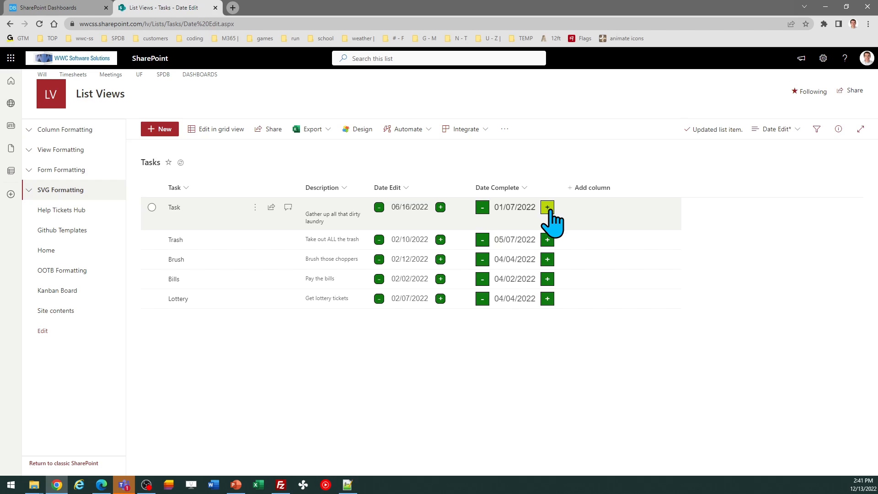
left_click(482, 207)
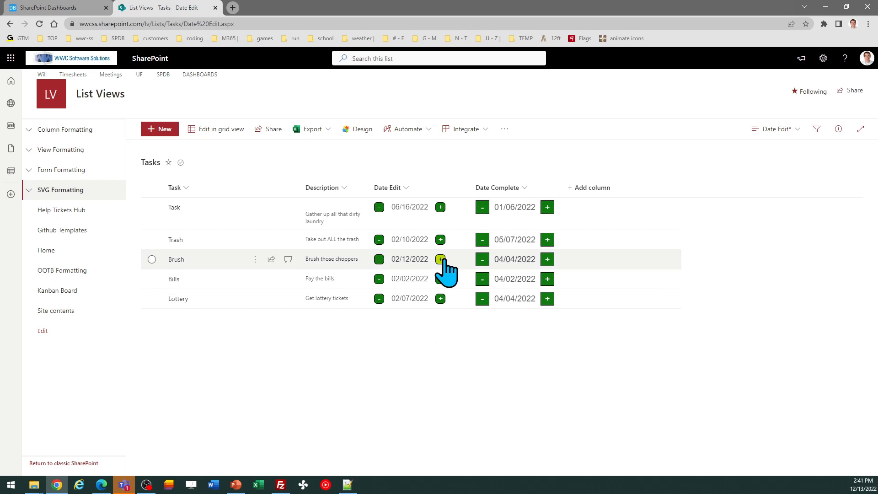
left_click(71, 8)
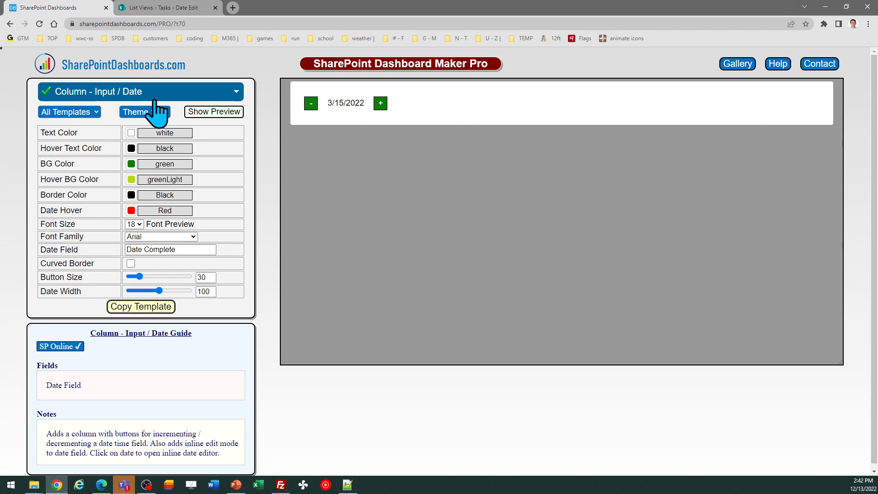